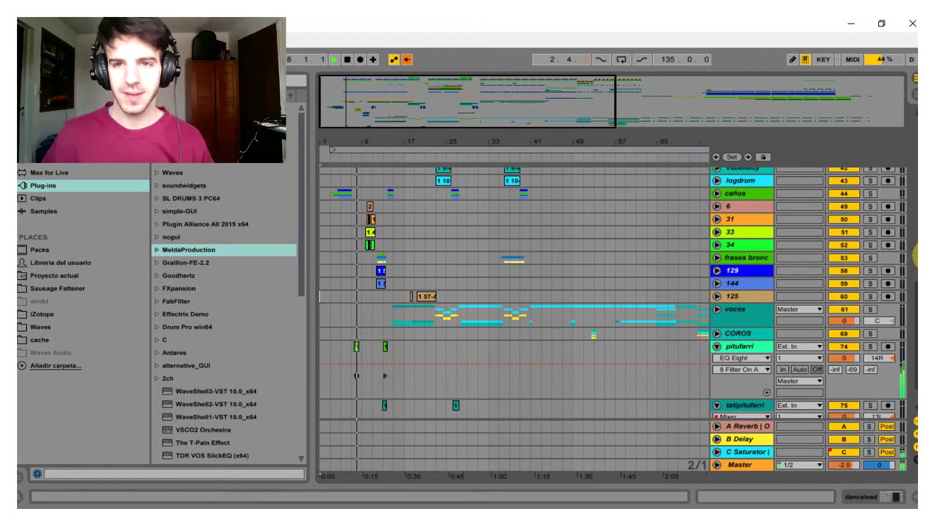
Fold the pitufarri track and unfold the BATAS group to look through its drum tracks.
double_click(739, 346)
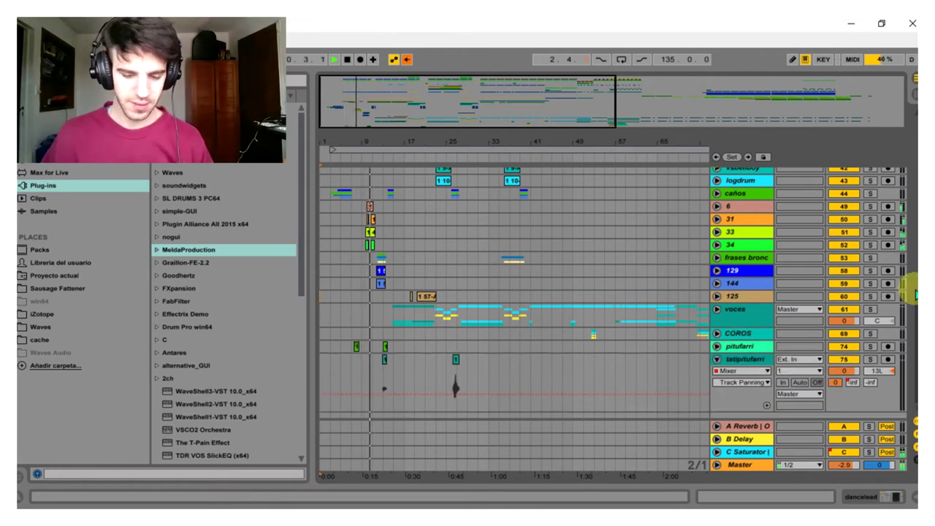
drag(915, 299, 893, 99)
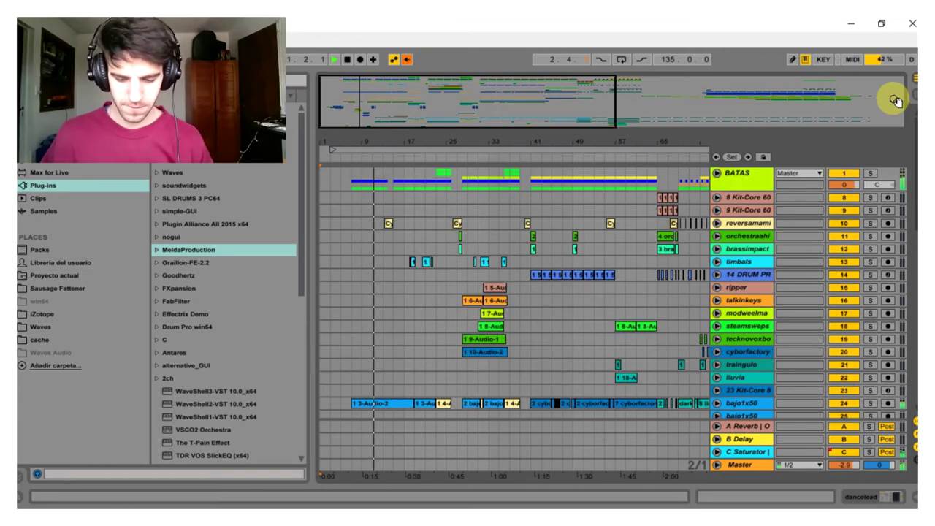
click(716, 173)
drag(914, 158, 913, 232)
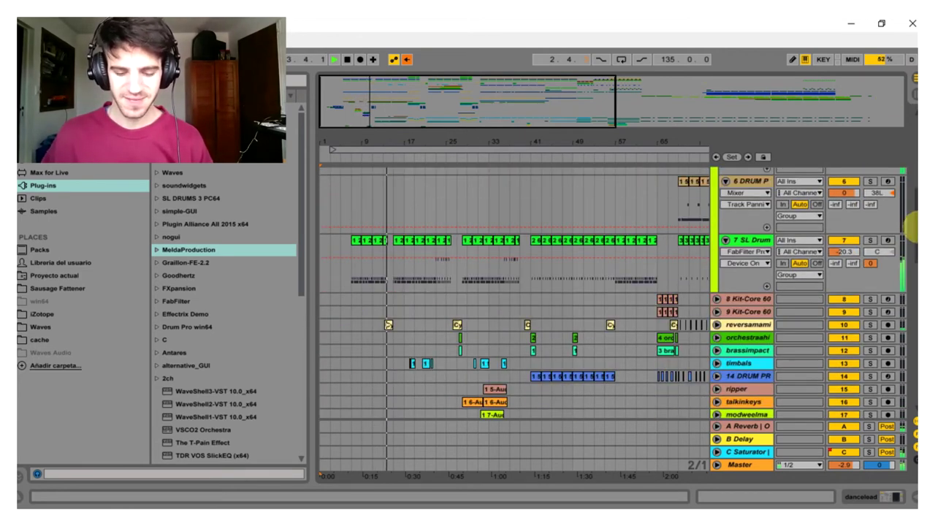
Examine the device chain of the C Saturator return track, including Saturator, Ozone Imager, Auto Pan and EQ Eight, and hide it again.
double_click(751, 453)
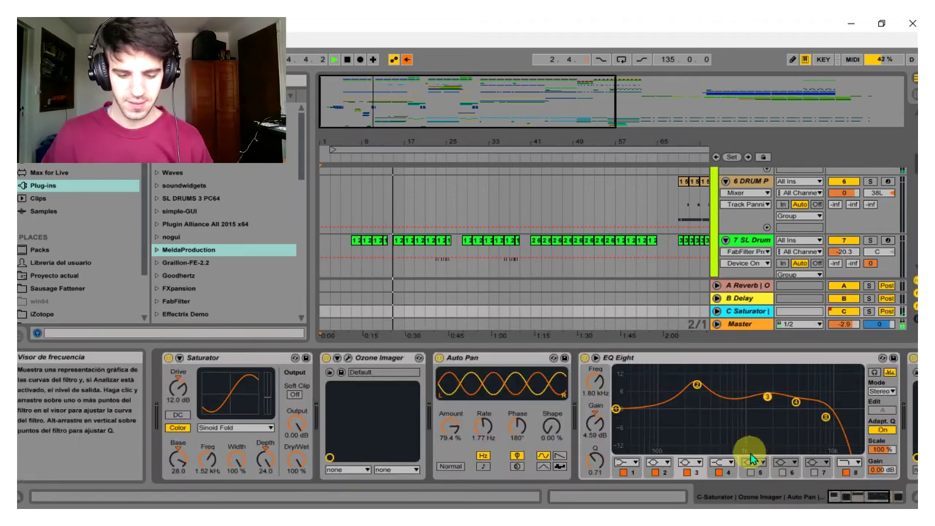
drag(851, 496, 796, 496)
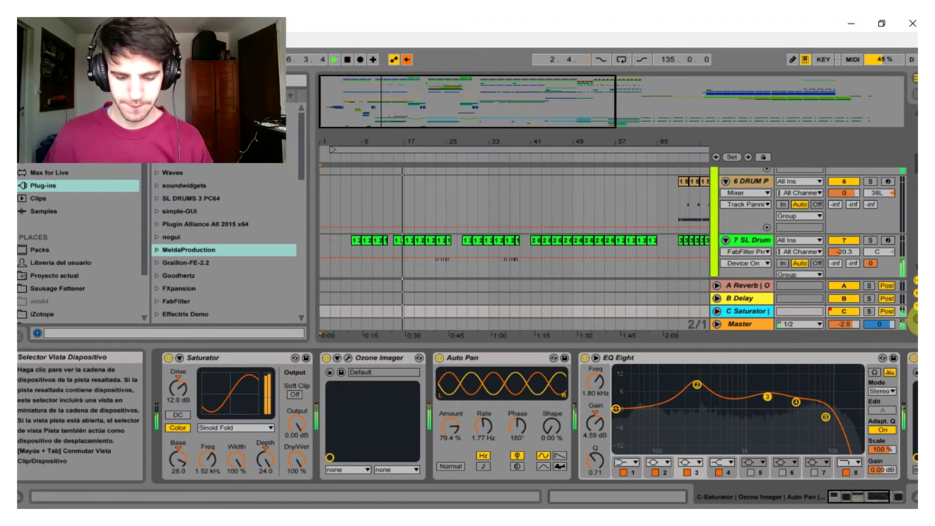
key(ctrl+alt+l)
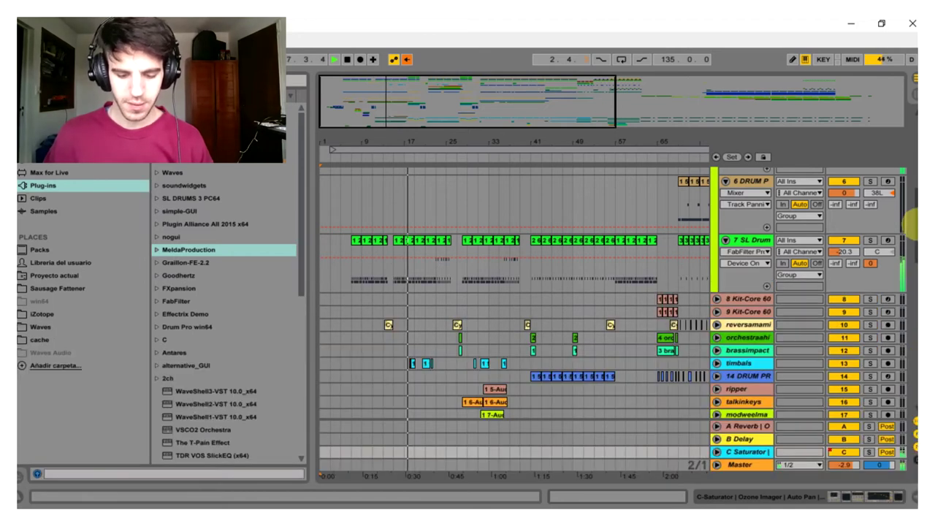
Fold the BATAS group and unfold the bajo1x50 track with the audio clips to view its mixer settings.
drag(913, 225, 912, 176)
click(717, 173)
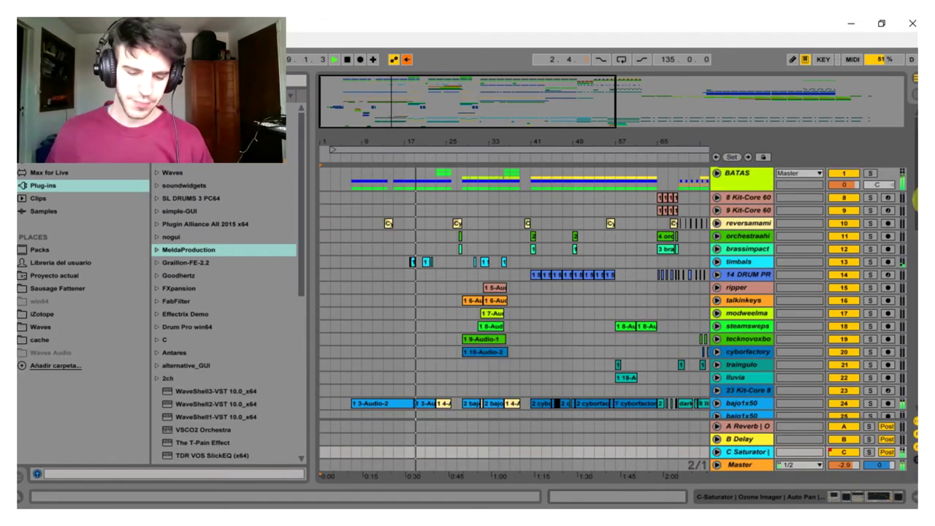
drag(916, 217, 918, 250)
click(716, 240)
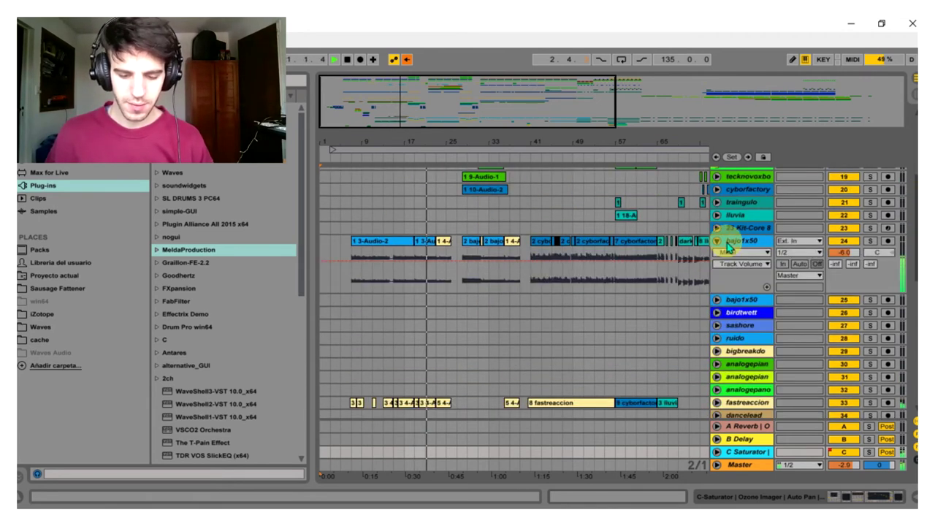
Examine the bajo1x50 device chain from Compressor to Bass Roundup, hide the device view and fold the track.
double_click(736, 244)
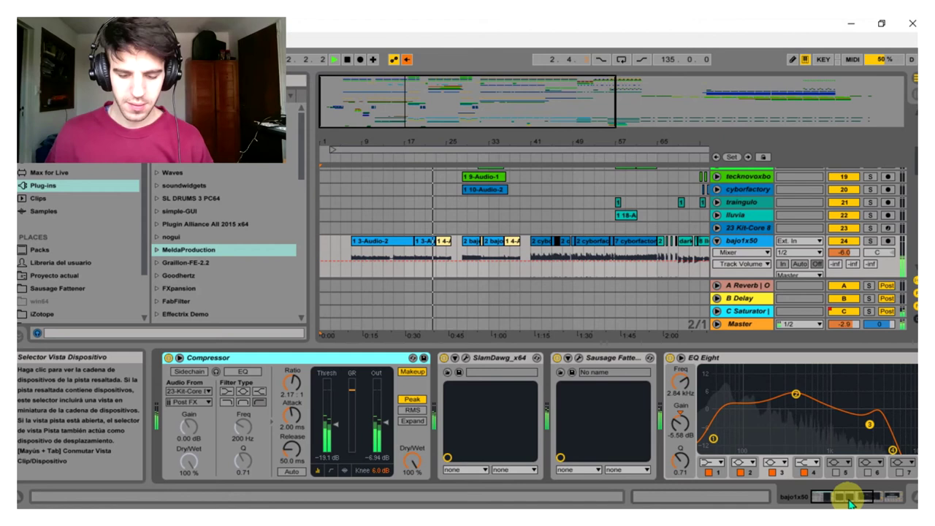
drag(850, 503, 885, 504)
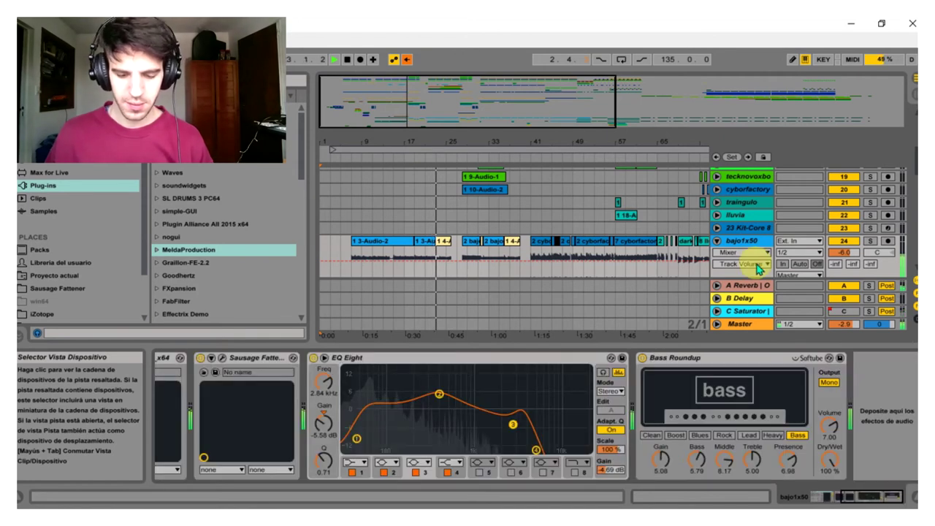
click(717, 240)
click(912, 497)
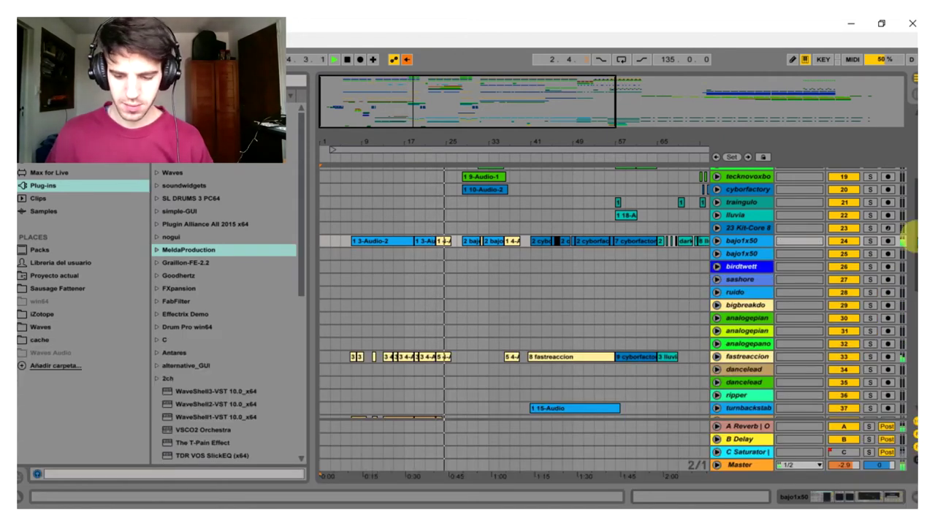
Unfold the voces group to view the voz1 track with its clips and volume automation.
drag(914, 236, 912, 282)
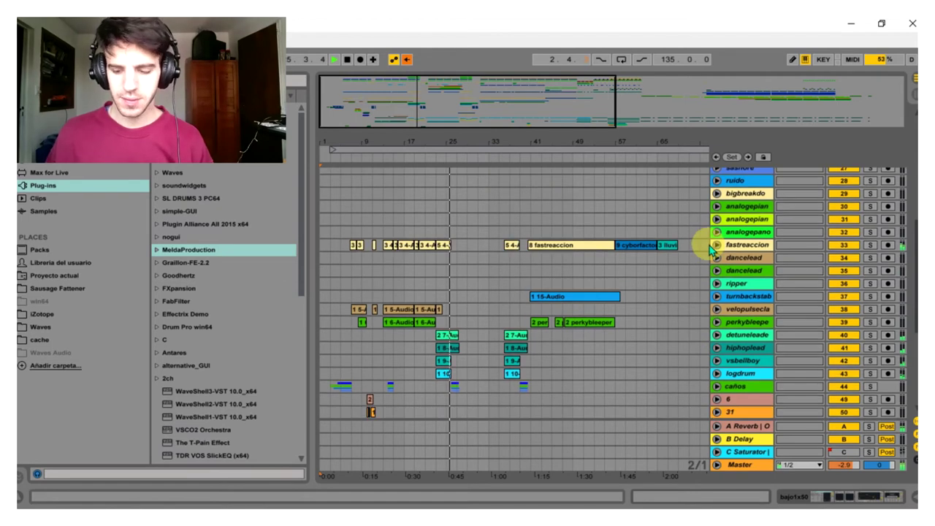
click(709, 246)
drag(912, 233, 910, 327)
click(717, 316)
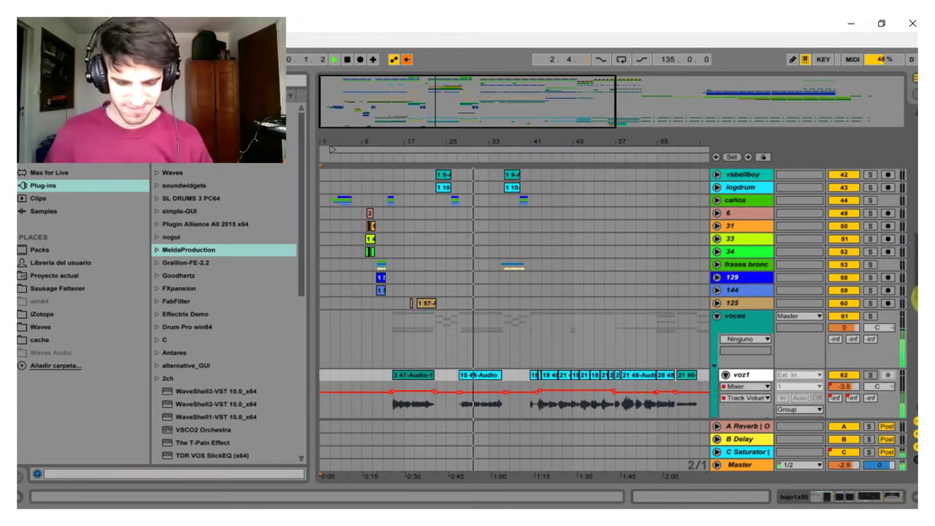
Unfold the cyborfactory and tecknovoxbo tracks to check their volume and panning, and fold both again.
drag(917, 286, 912, 160)
click(716, 349)
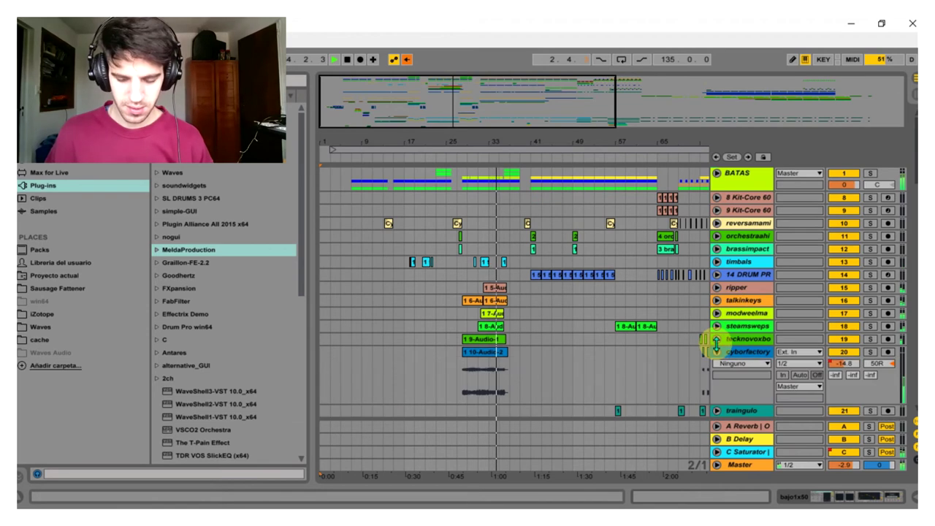
click(716, 338)
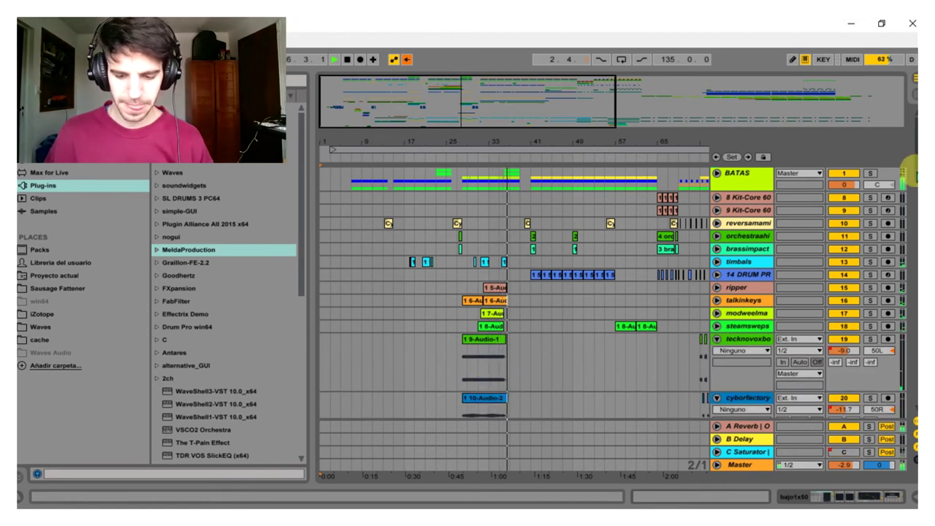
scroll(689, 240, down, 3)
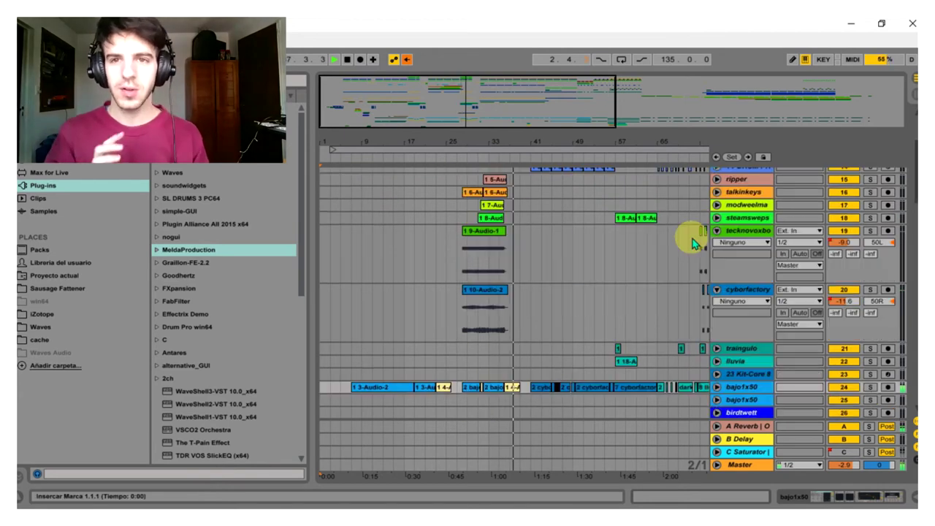
click(716, 231)
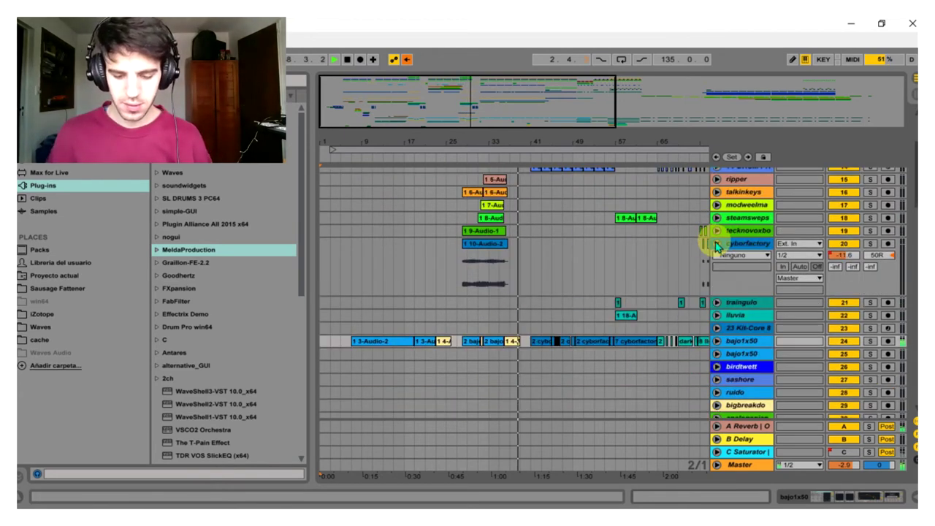
click(716, 243)
Unfold the 14 DRUM track and the BATAS group to check the panning of the drum tracks.
scroll(756, 243, up, 3)
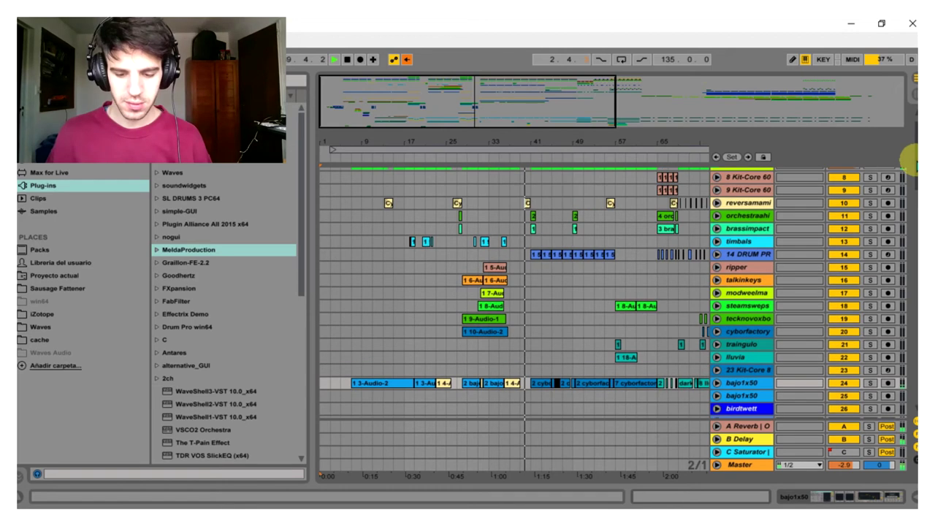
click(718, 255)
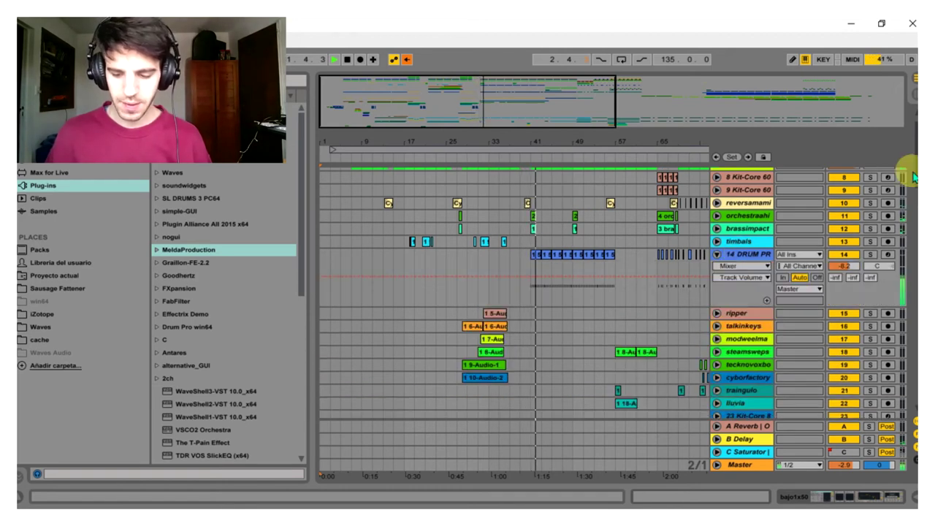
scroll(734, 211, up, 1)
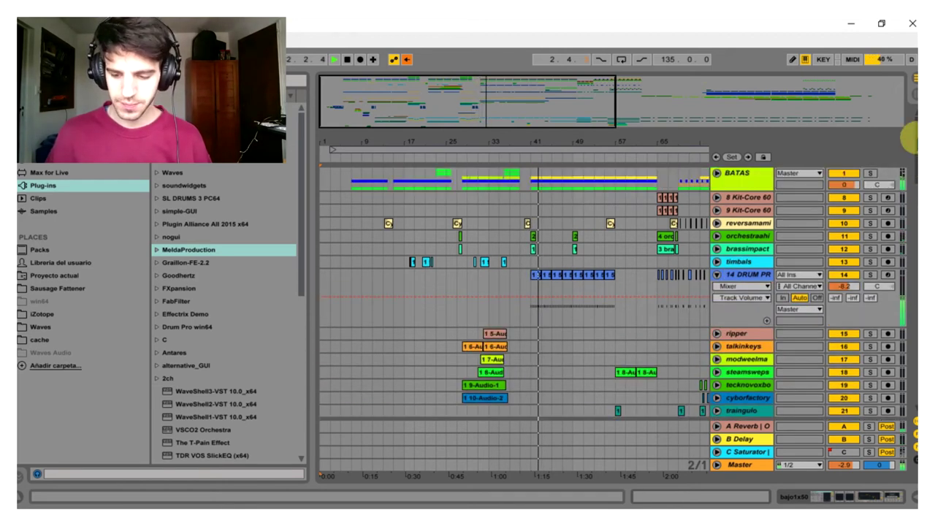
click(717, 174)
drag(912, 156, 913, 201)
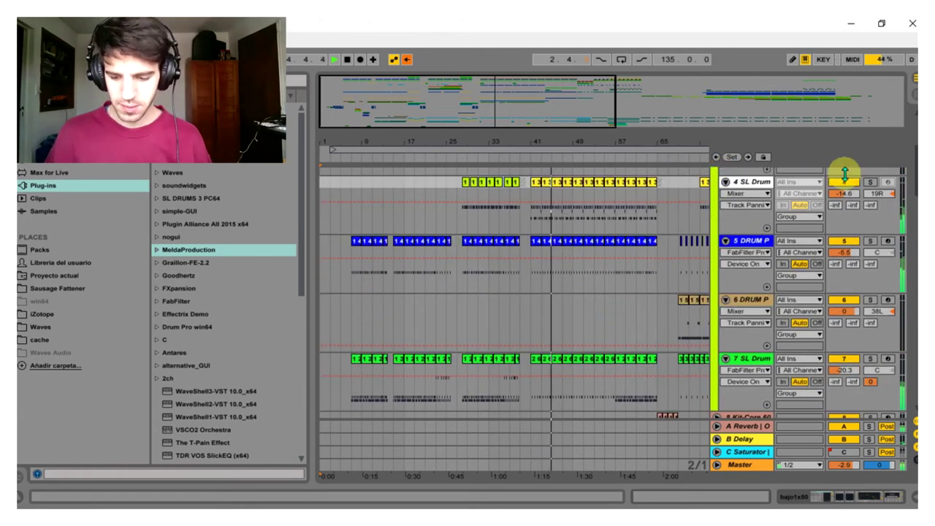
Unfold the fastreaccion and perkybleeper tracks to check their panning, and fold perkybleeper again.
drag(912, 167, 912, 261)
click(716, 283)
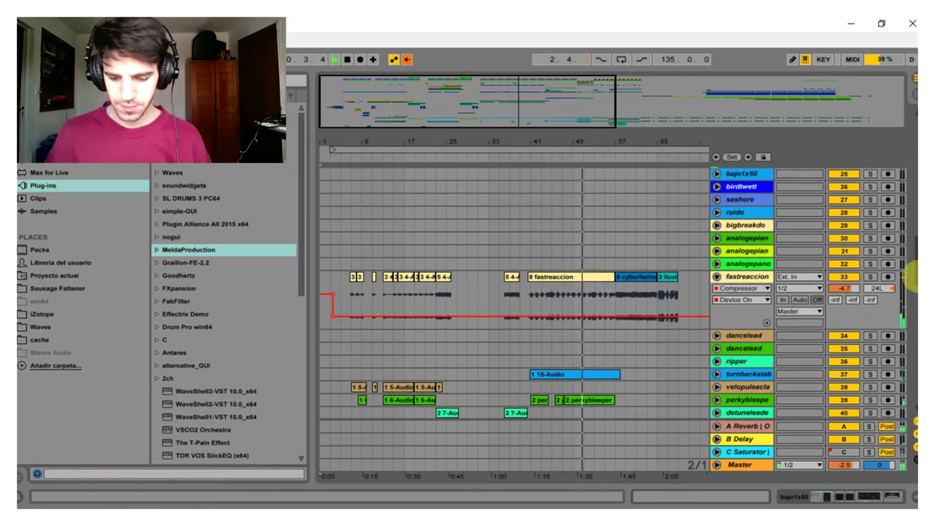
click(716, 399)
drag(914, 277, 915, 292)
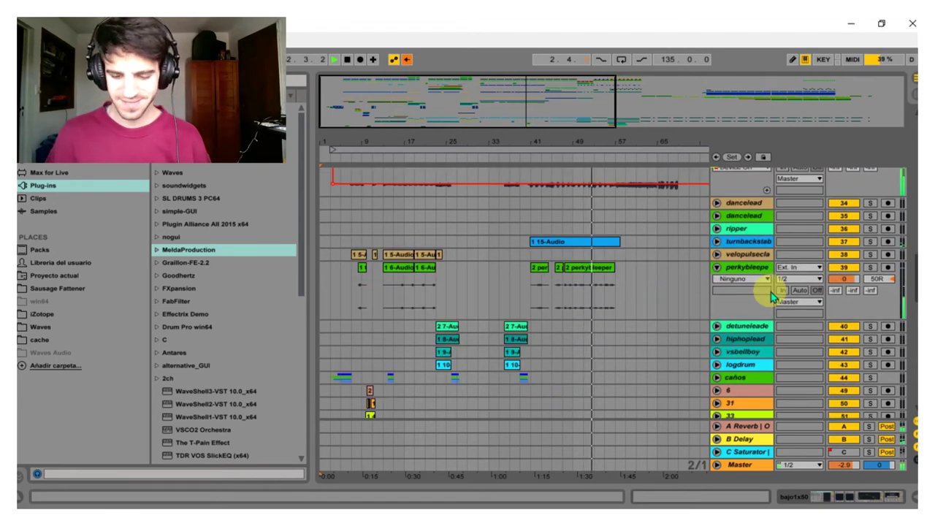
click(717, 267)
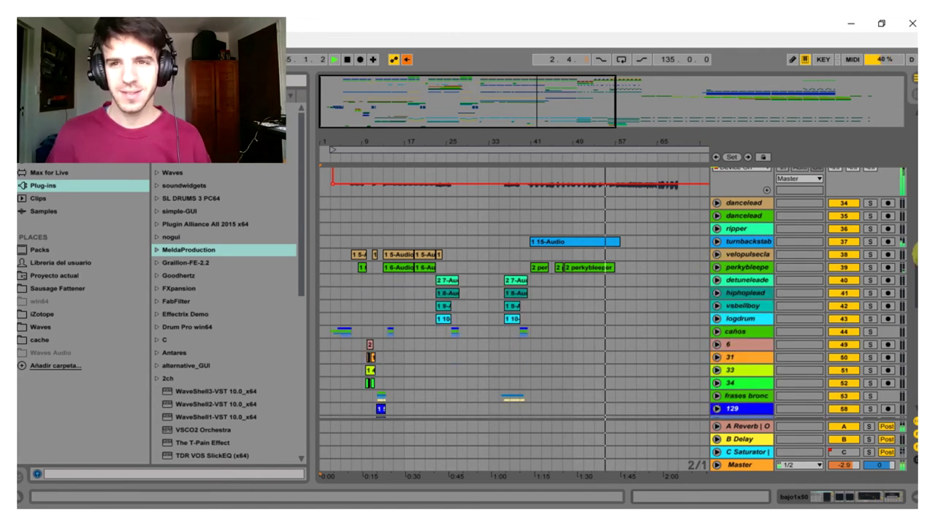
Unfold the steamsweps track to check its panning around bars 57 to 65, and fold it again.
scroll(909, 263, up, 5)
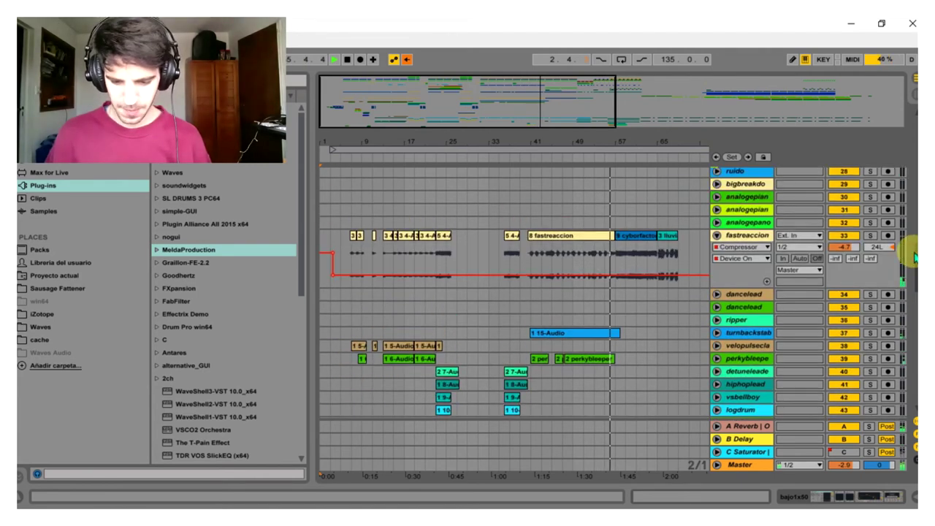
drag(638, 141, 637, 212)
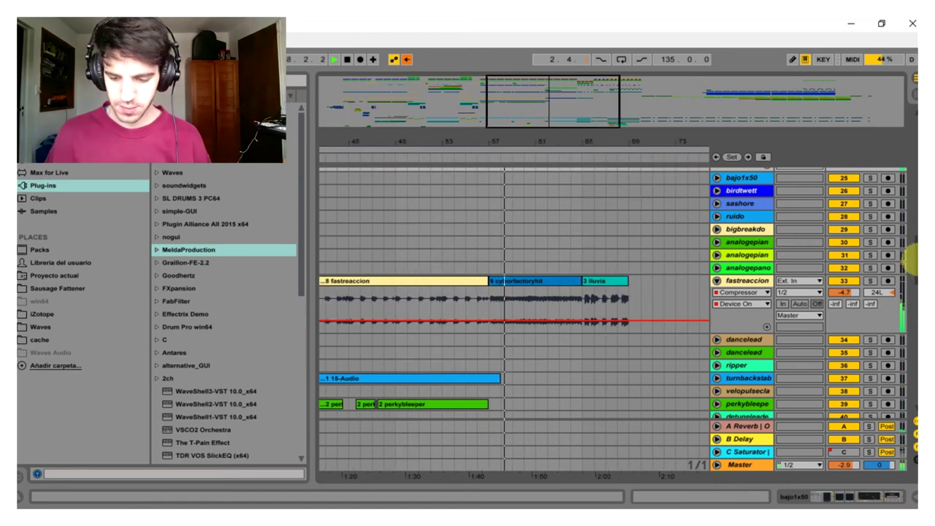
scroll(910, 252, up, 5)
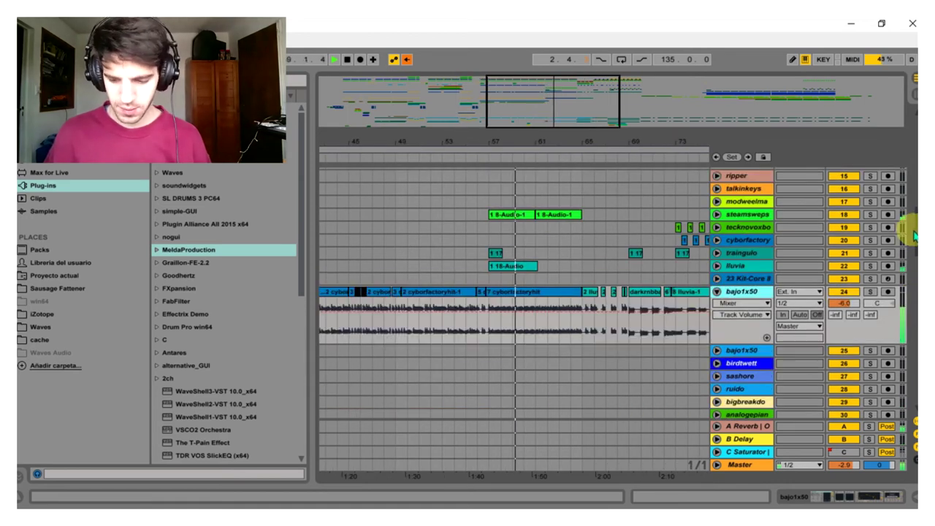
scroll(700, 356, up, 4)
click(716, 318)
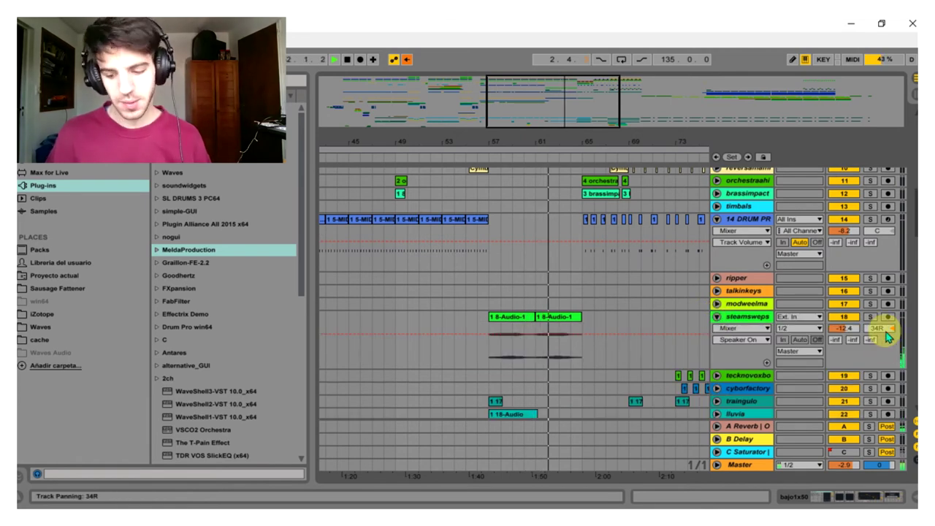
click(717, 317)
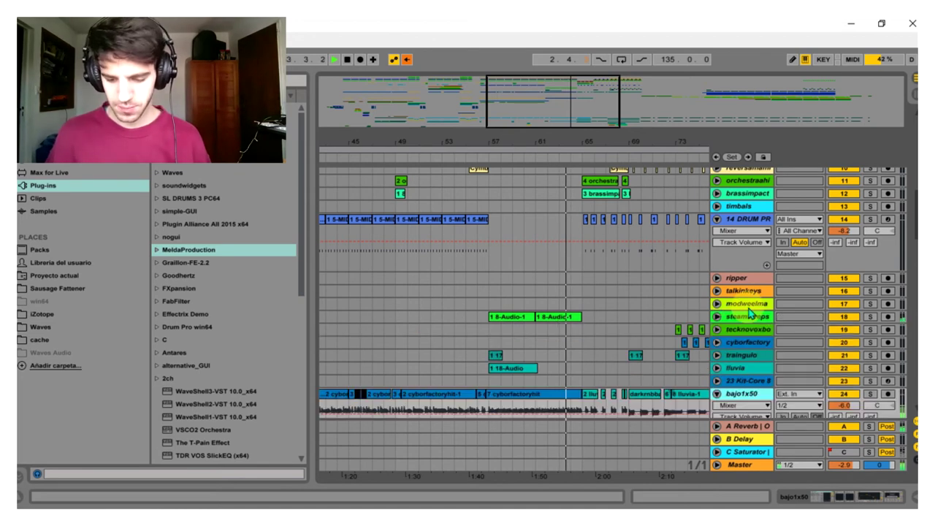
Review the bajo1x50 and fastreaccion tracks in the section after bar 49, leaving fastreaccion folded.
drag(913, 214, 912, 244)
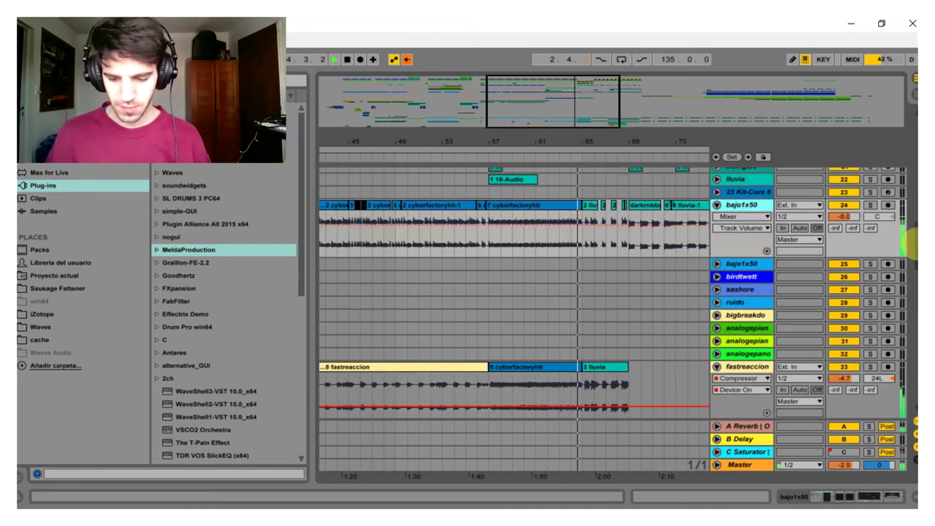
scroll(909, 248, down, 5)
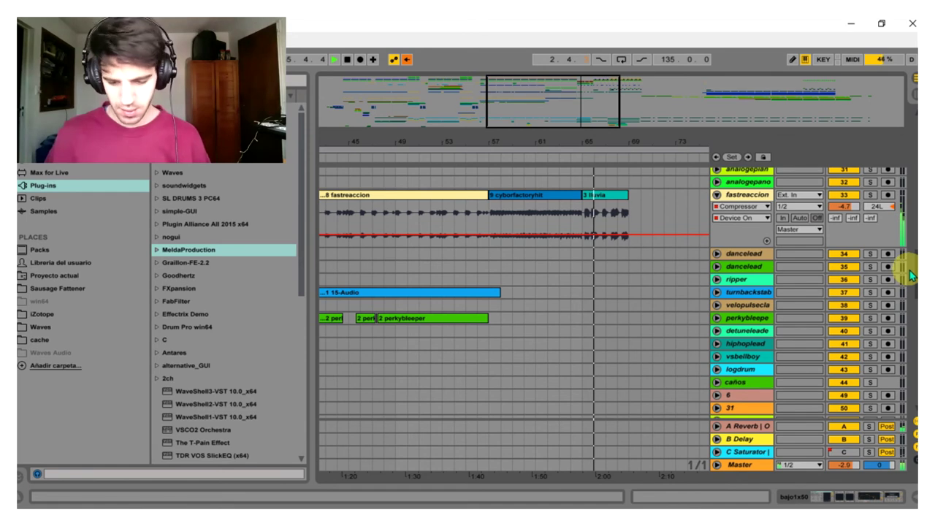
drag(910, 274, 912, 298)
key(minus)
scroll(912, 300, down, 5)
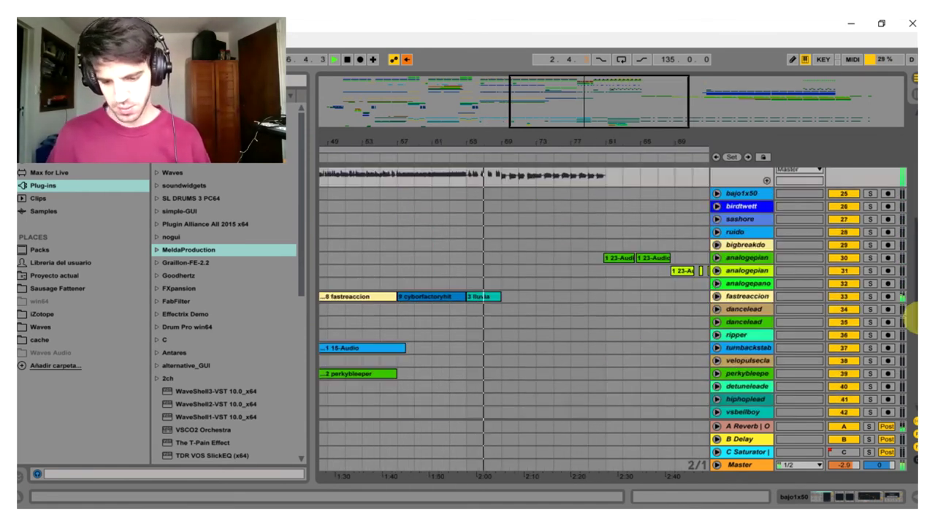
scroll(914, 274, up, 6)
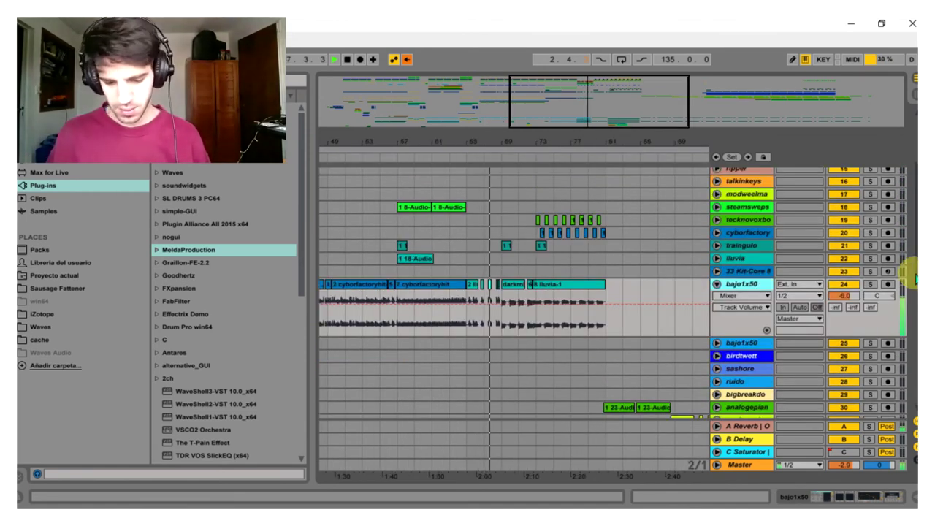
scroll(913, 285, down, 4)
click(718, 328)
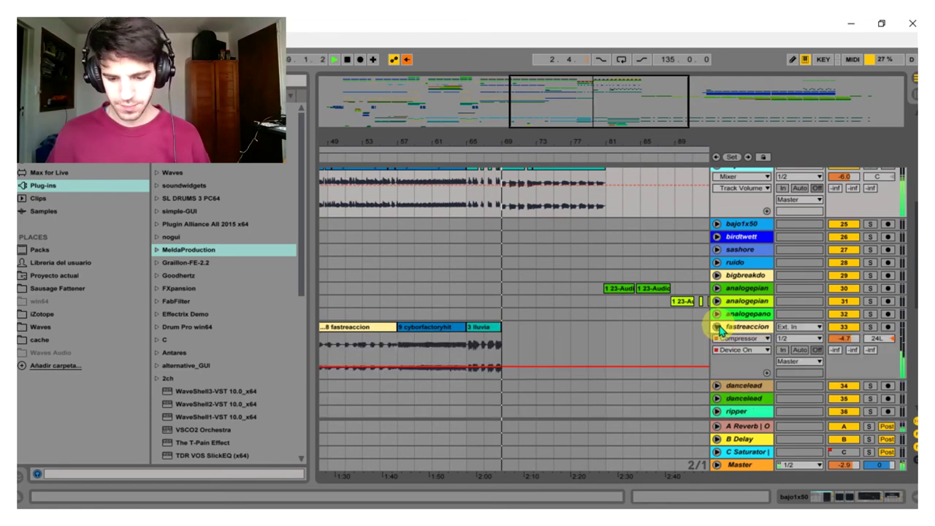
click(719, 328)
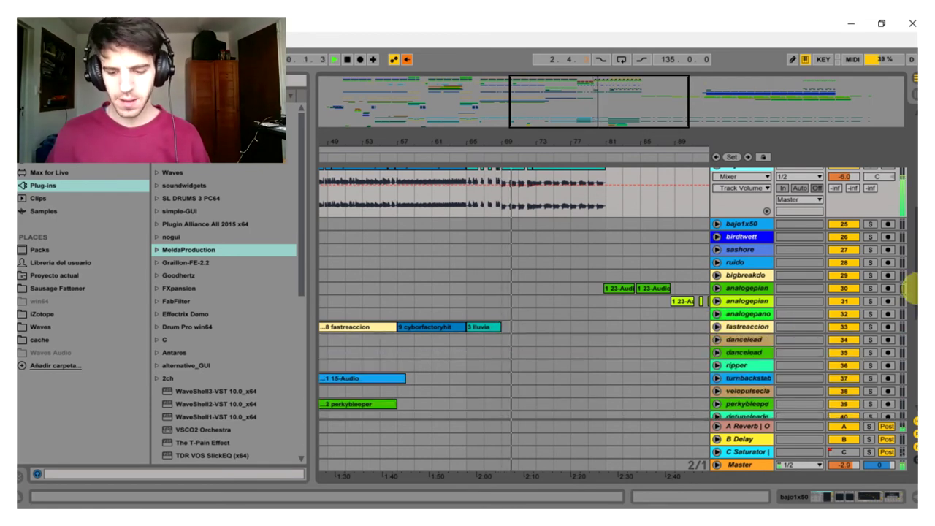
Unfold the BATAS group to check the panning of its drum tracks, and fold bajo1x50 track 24.
drag(919, 285, 894, 151)
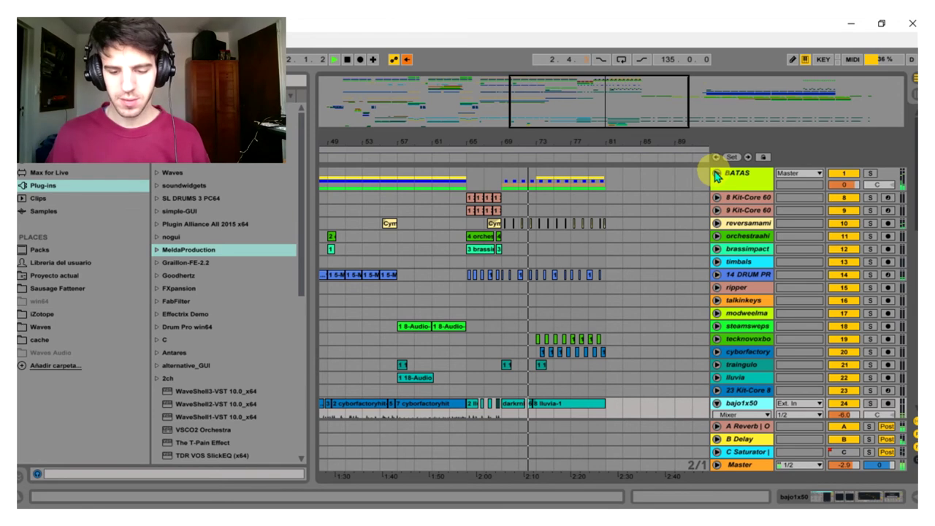
click(715, 173)
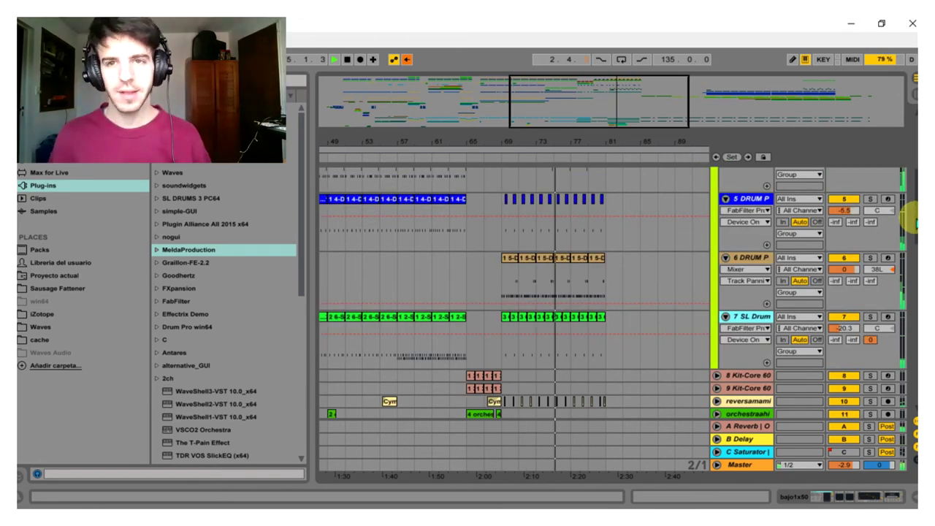
scroll(898, 287, down, 5)
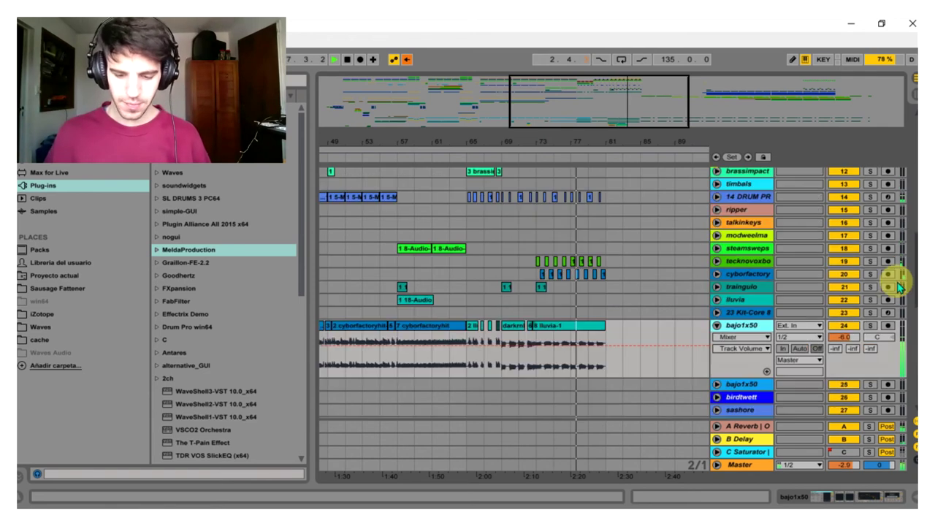
click(717, 327)
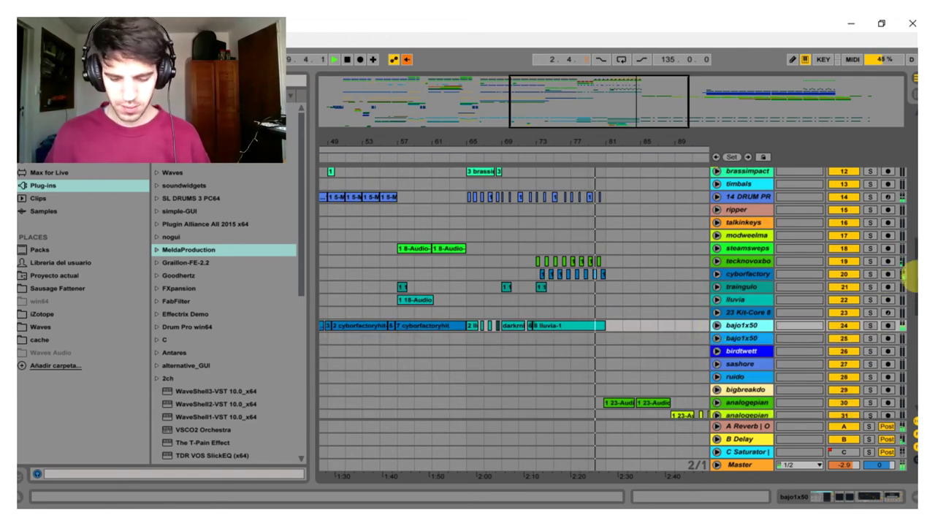
Unfold the tecknovoxbo and cyborfactory tracks to check their panning.
scroll(909, 269, down, 2)
click(718, 228)
click(717, 287)
scroll(677, 219, down, 6)
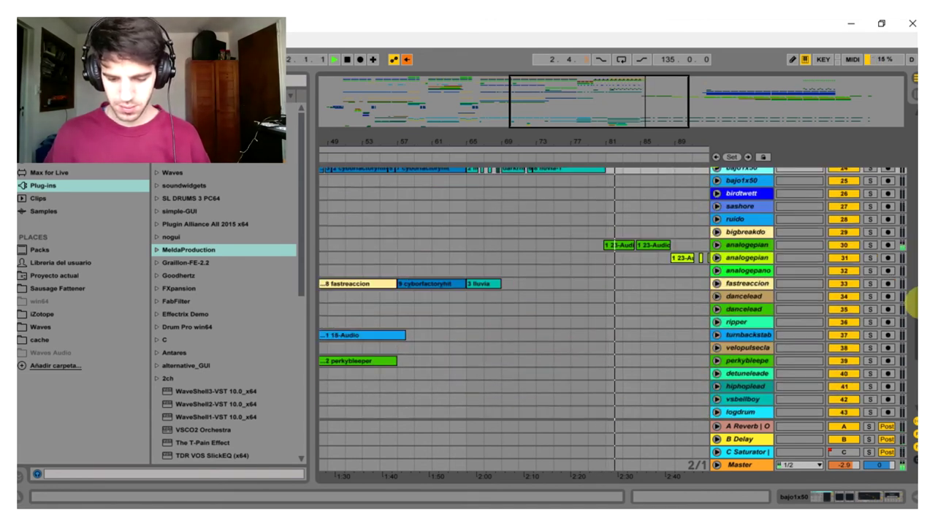
Unfold analog piano tracks 30, 31 and 32 to check their panning in the section from bar 81.
click(717, 245)
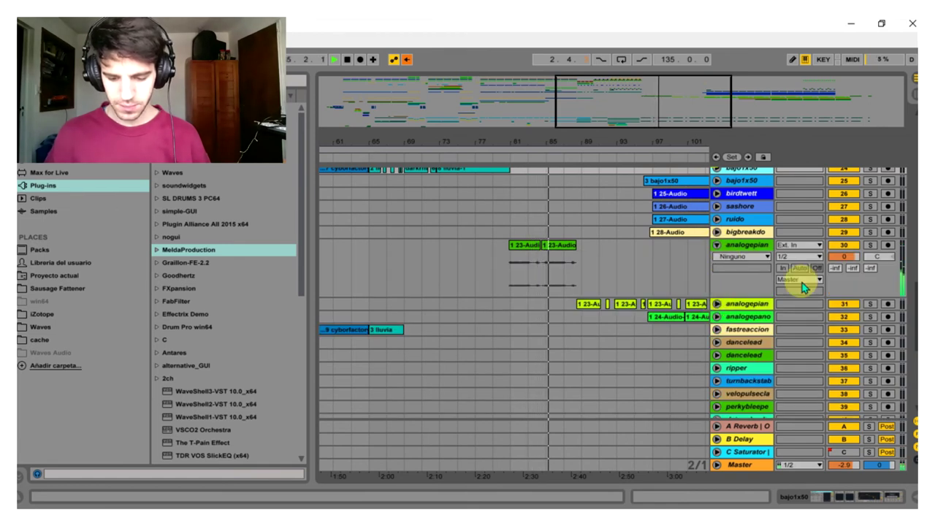
scroll(913, 288, down, 2)
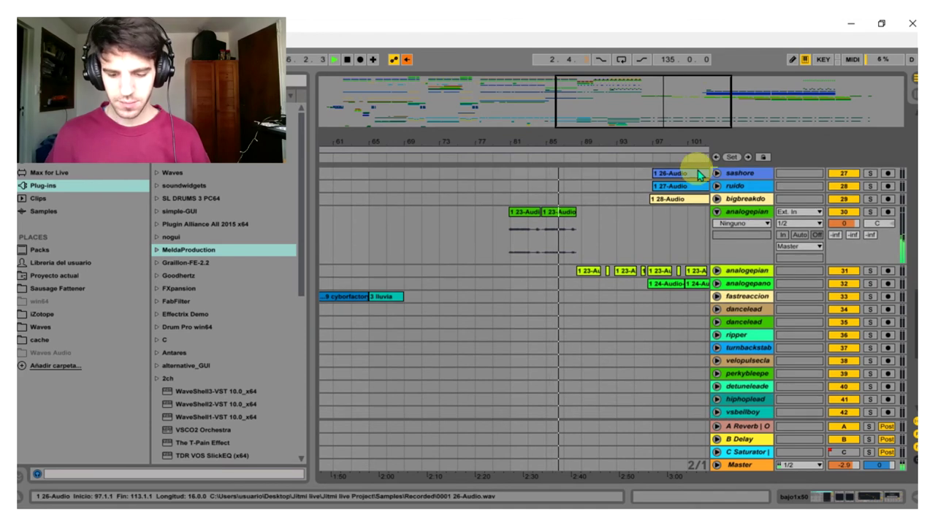
drag(690, 146, 718, 243)
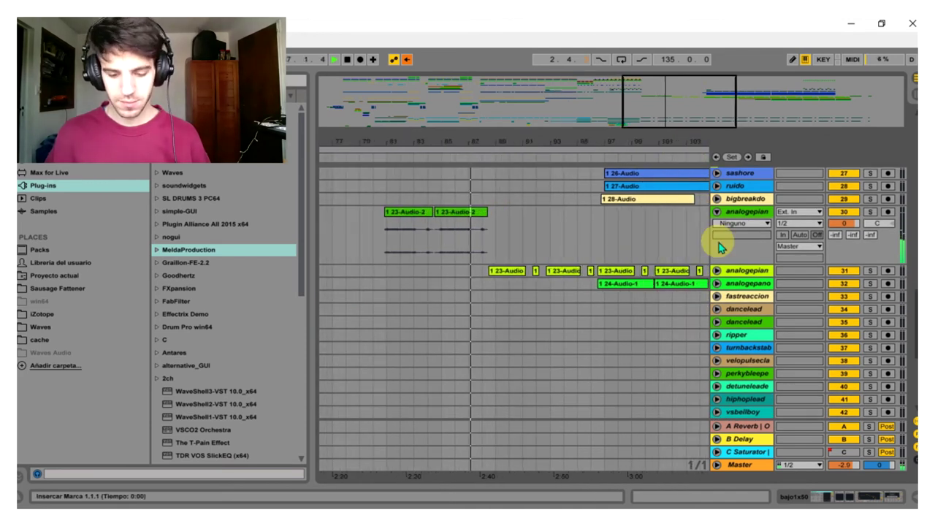
click(717, 271)
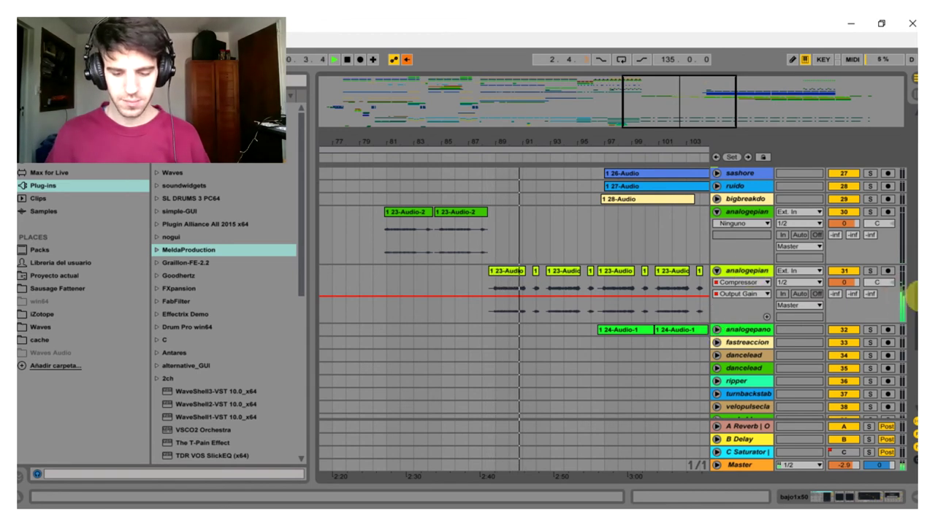
scroll(913, 307, down, 2)
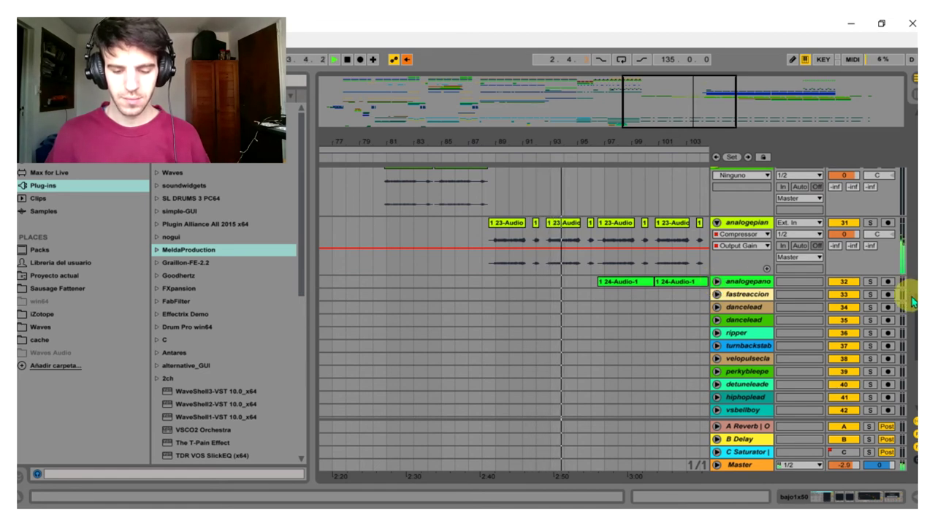
scroll(910, 286, down, 3)
scroll(912, 288, up, 5)
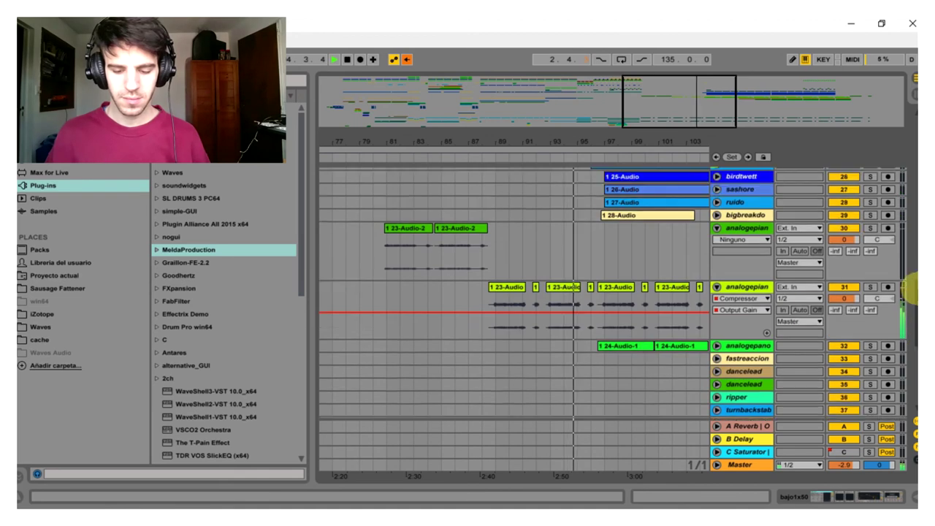
click(716, 345)
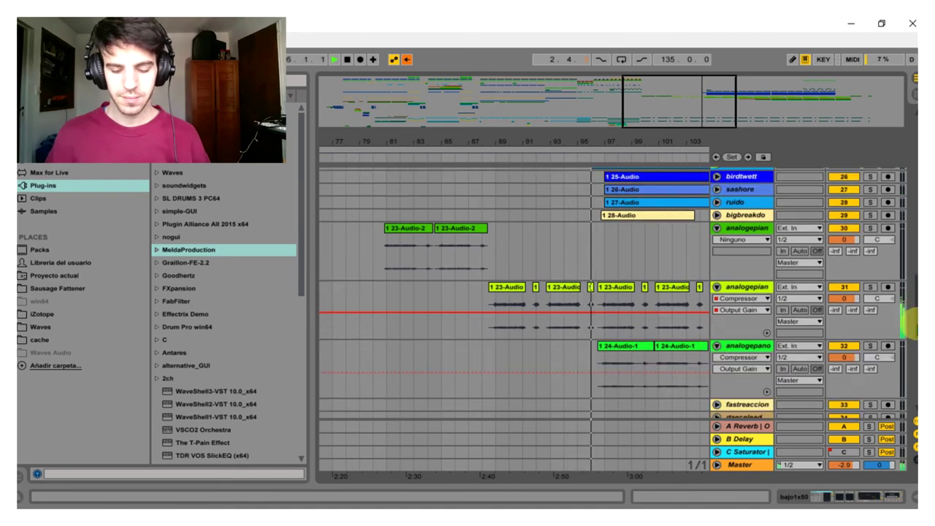
scroll(912, 323, down, 3)
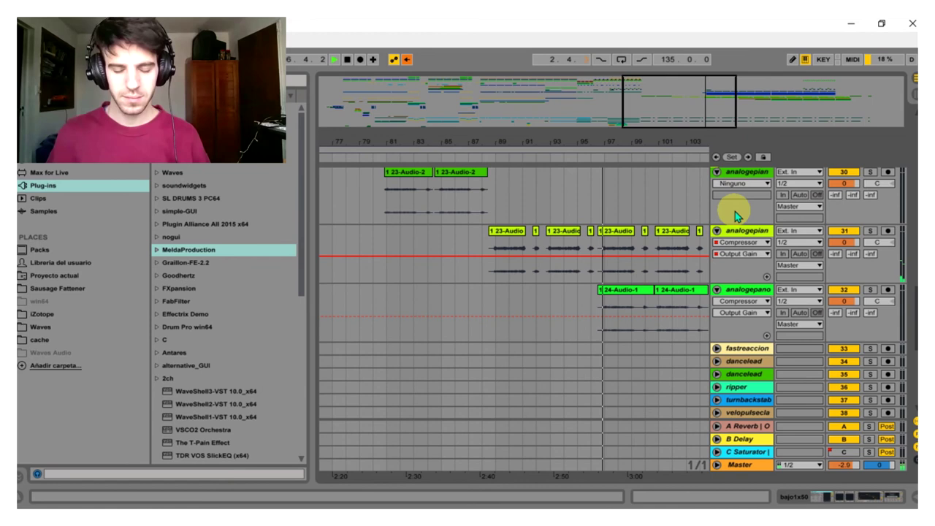
Unfold fastreaccion track 33 and dancelead tracks 34 and 35 to check their panning from bar 105.
drag(679, 142, 539, 141)
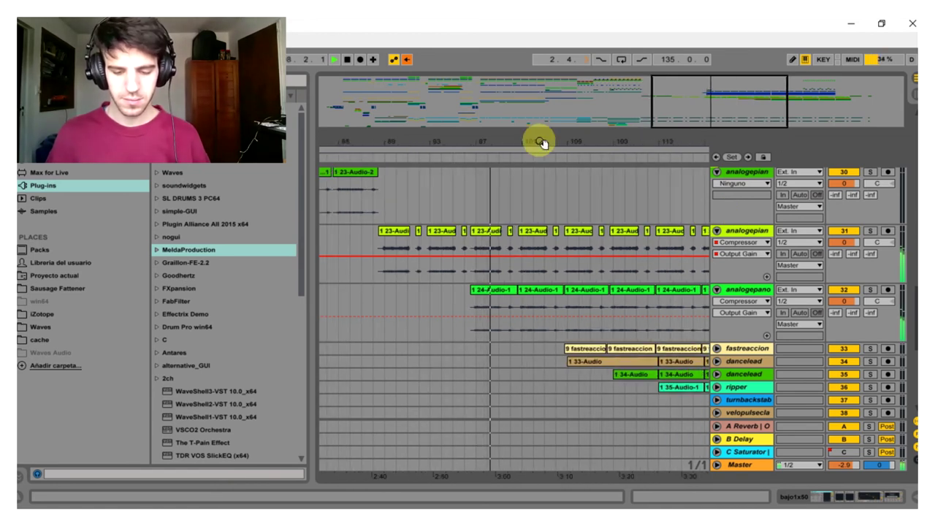
click(717, 350)
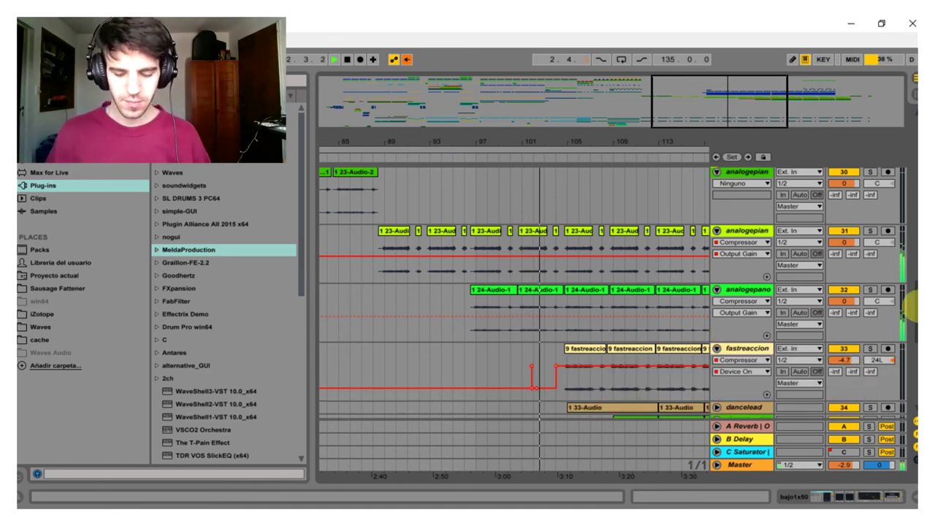
scroll(723, 307, down, 5)
click(718, 253)
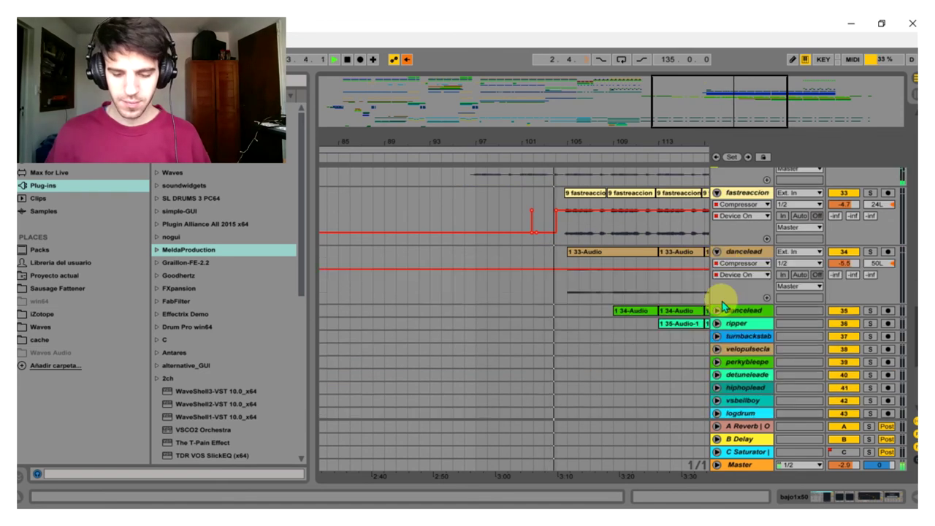
click(717, 310)
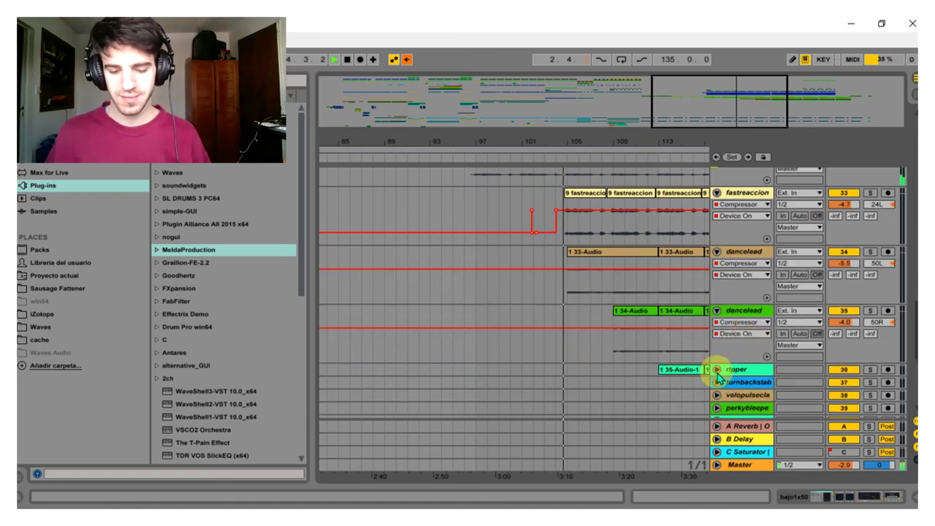
Inspect the Compressor's external sidechain on bajo1x50 track 25, and fold both bajo1x50 tracks.
click(730, 267)
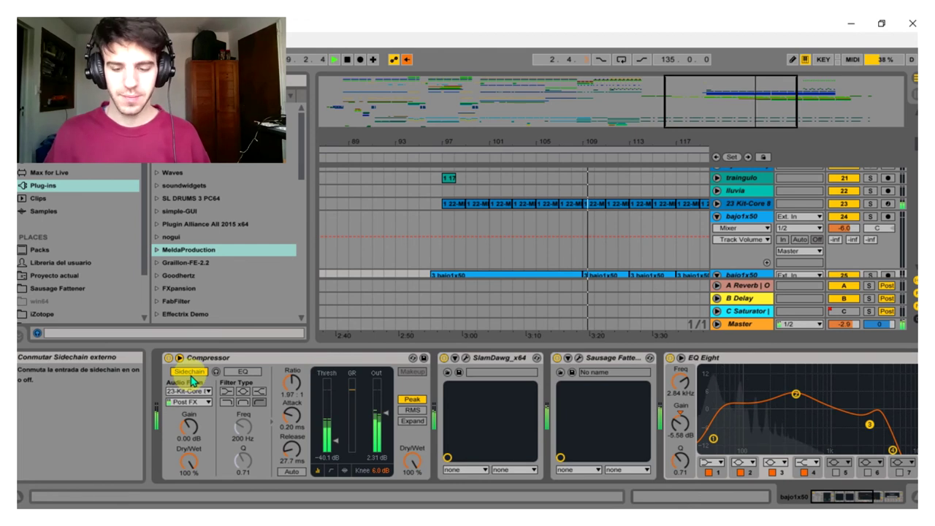
click(190, 373)
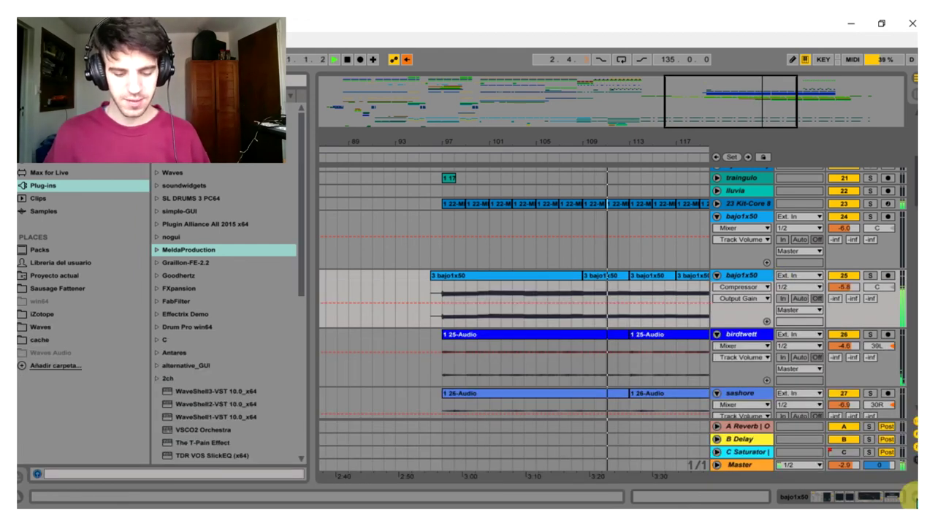
click(717, 275)
click(716, 217)
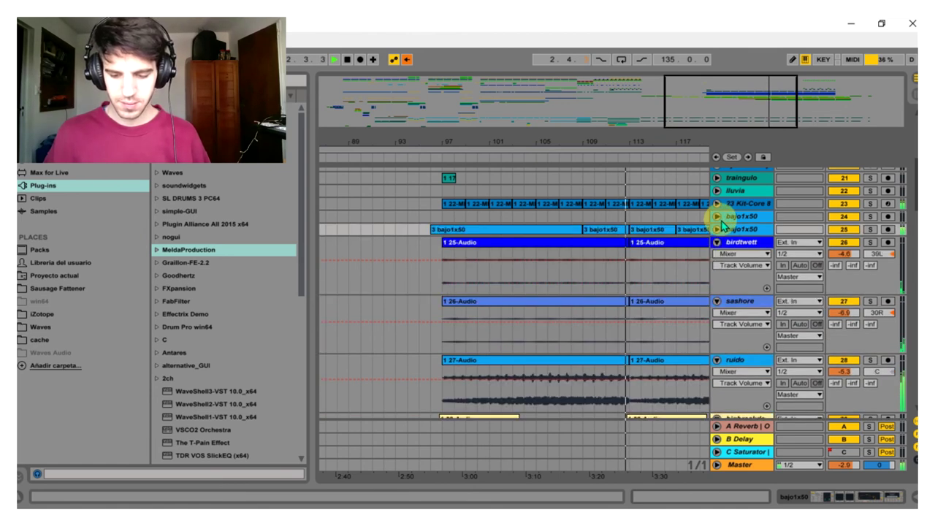
Review the sashore, ruido and bigbreakdo tracks from bar 97, including bigbreakdo's panning automation.
scroll(701, 189, down, 5)
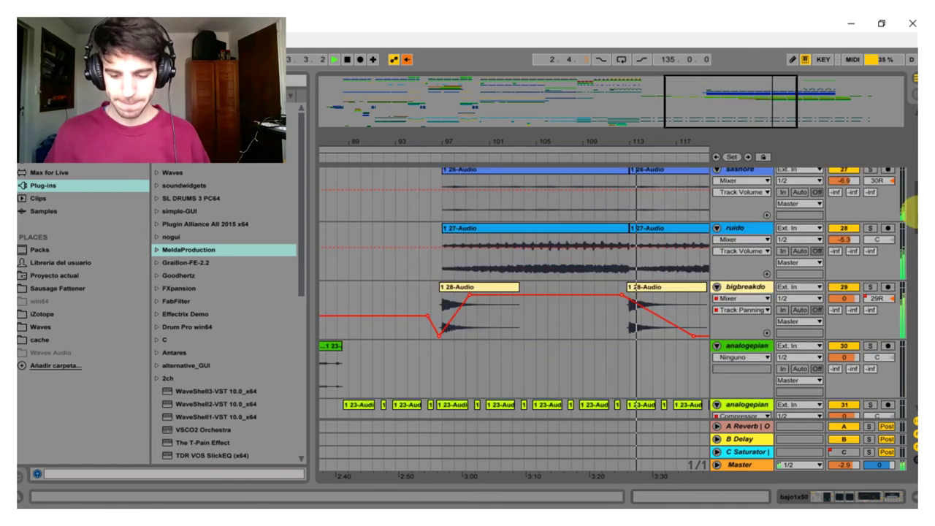
drag(695, 140, 521, 139)
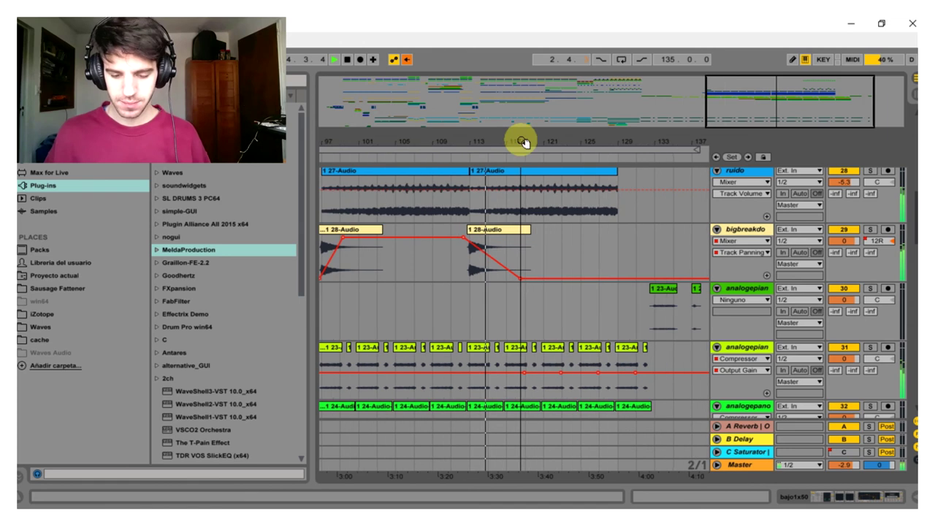
scroll(912, 263, down, 6)
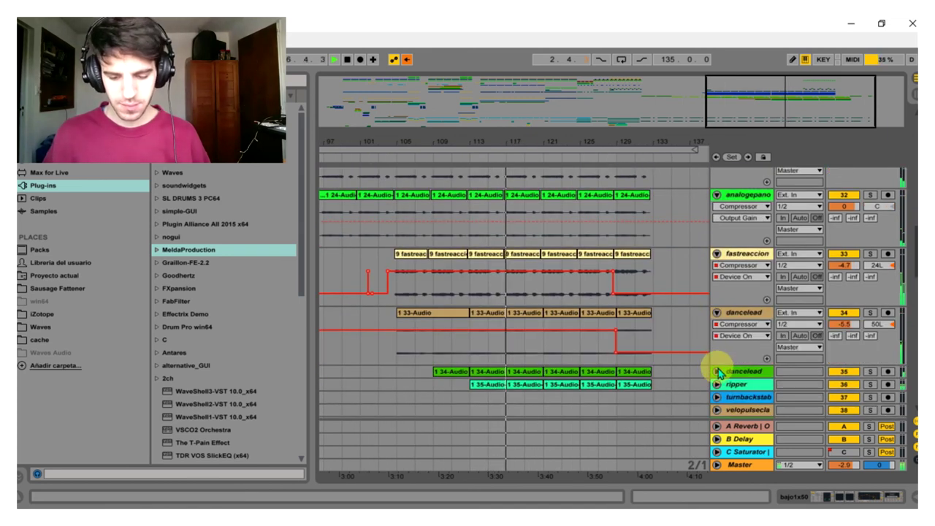
Unfold dancelead track 35 and ripper track 36 to check their panning between bars 109 and 133.
click(717, 371)
drag(914, 229, 913, 254)
click(717, 243)
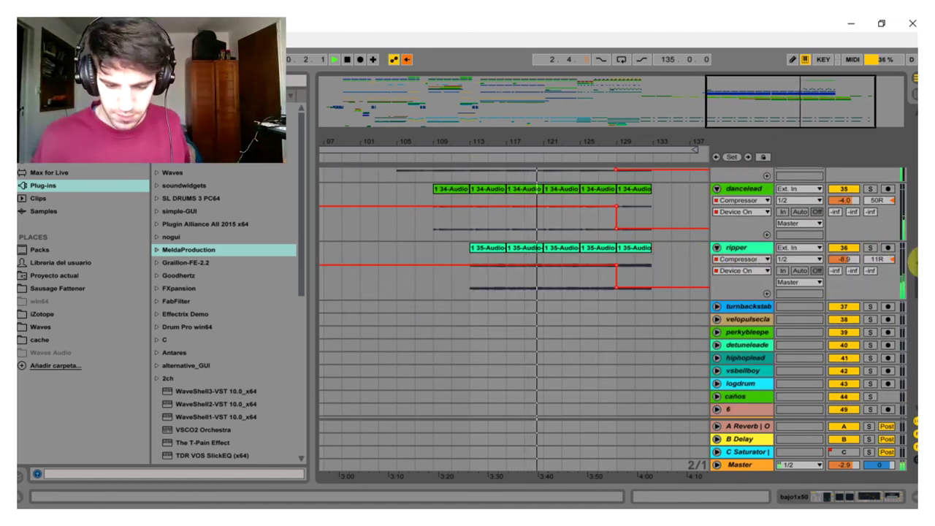
drag(913, 264, 913, 279)
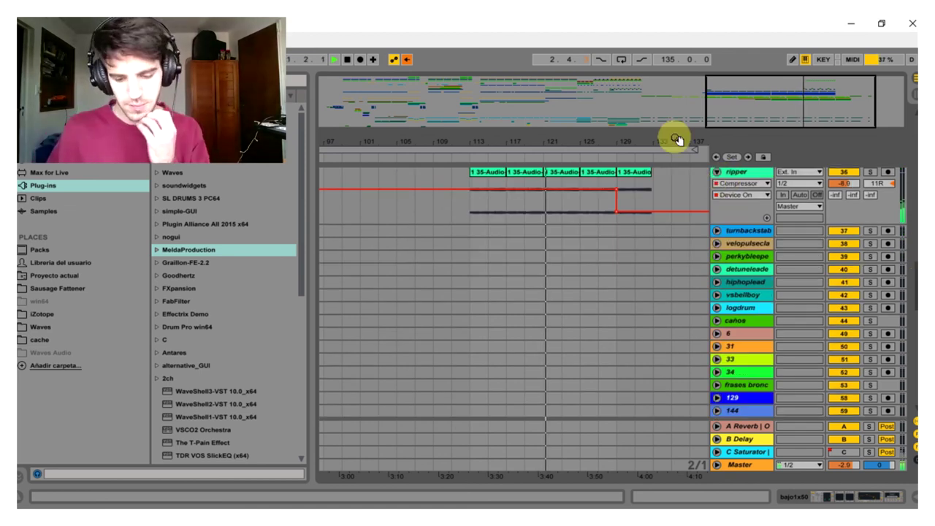
Unfold tecknovoxbo track 19 and cyborfactory track 20 to compare their panning around bars 121 to 129.
drag(677, 139, 909, 326)
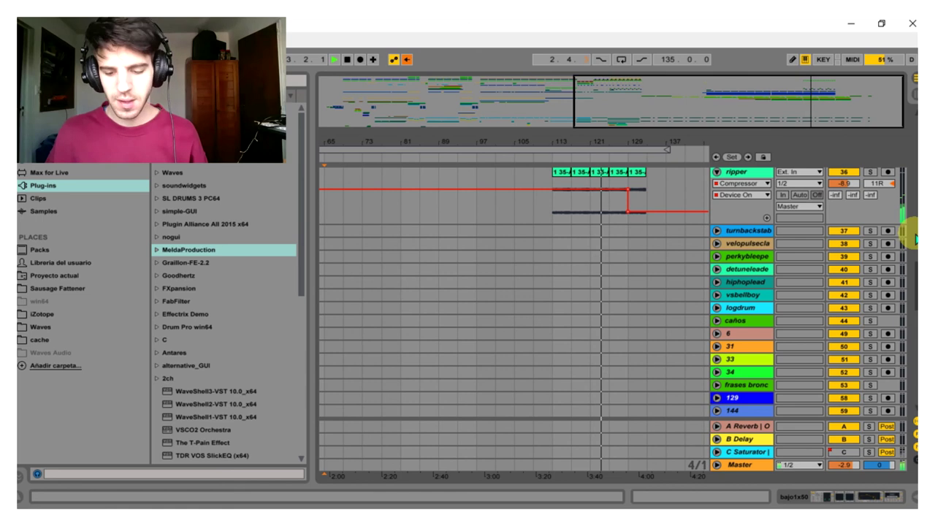
drag(914, 237, 908, 144)
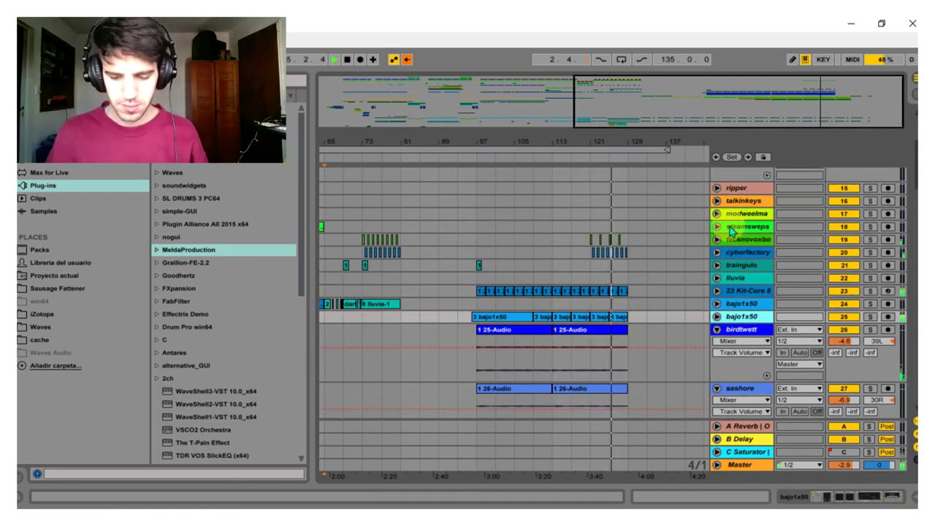
click(717, 239)
click(716, 298)
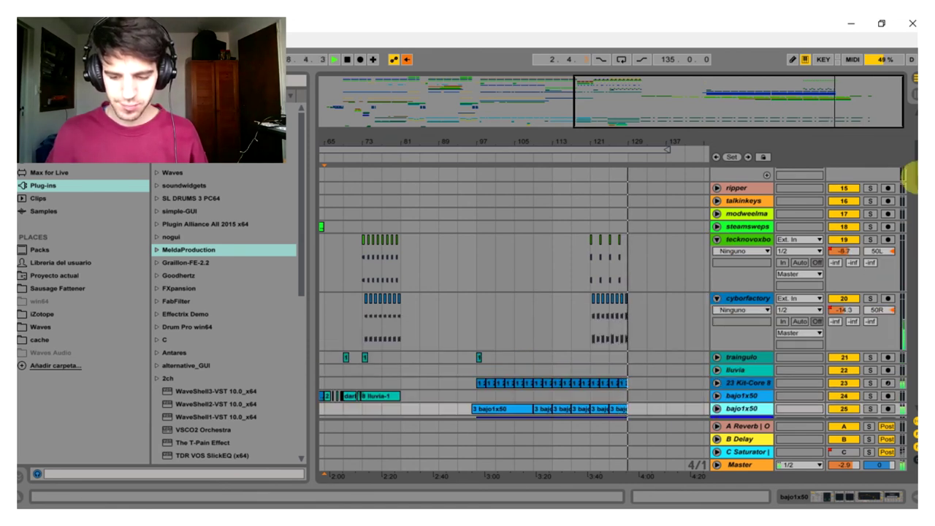
Review the analog piano tracks after bar 131 and examine the closing voz1 clip of the voces group at bar 137.
drag(913, 176, 914, 247)
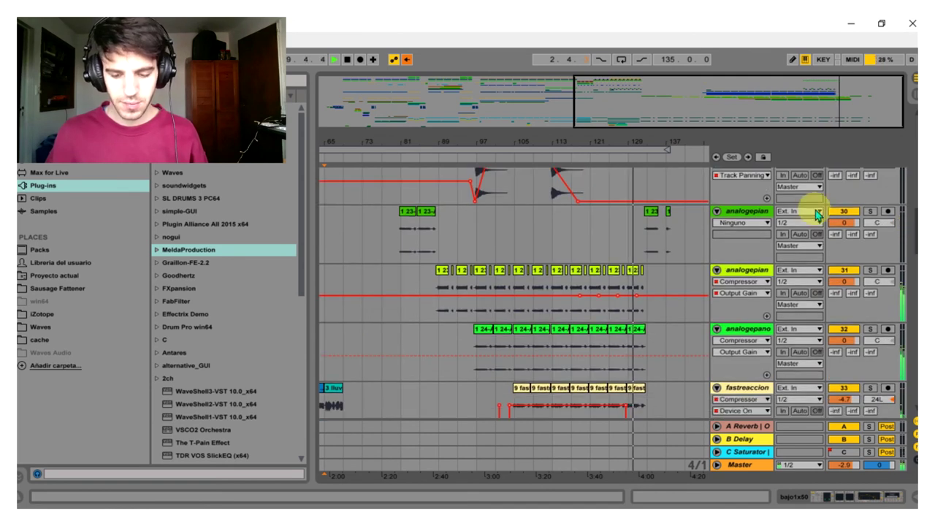
drag(674, 146, 674, 194)
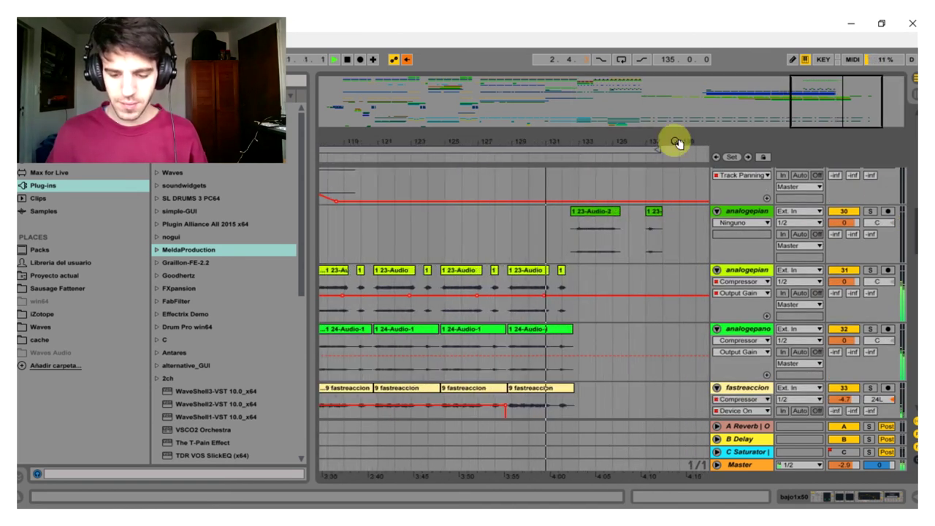
drag(912, 228, 910, 336)
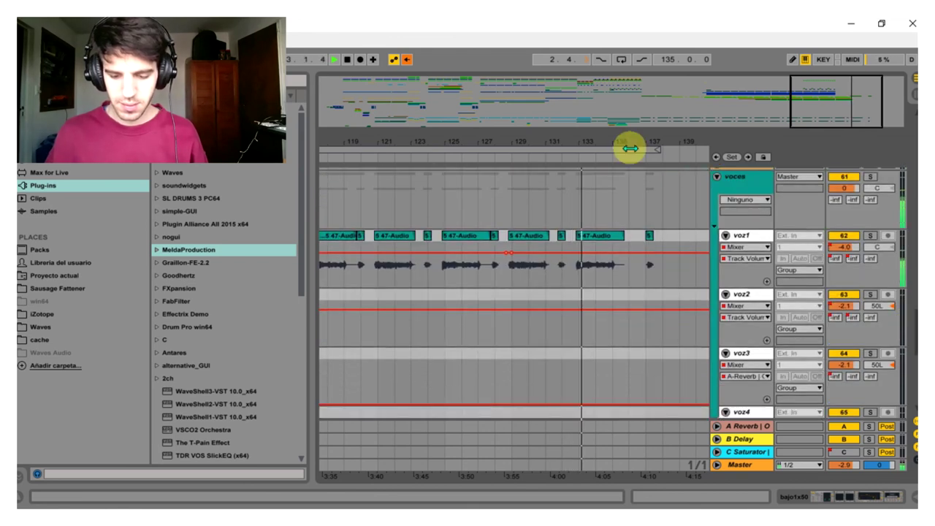
drag(630, 145, 588, 179)
drag(621, 140, 519, 175)
drag(533, 144, 535, 171)
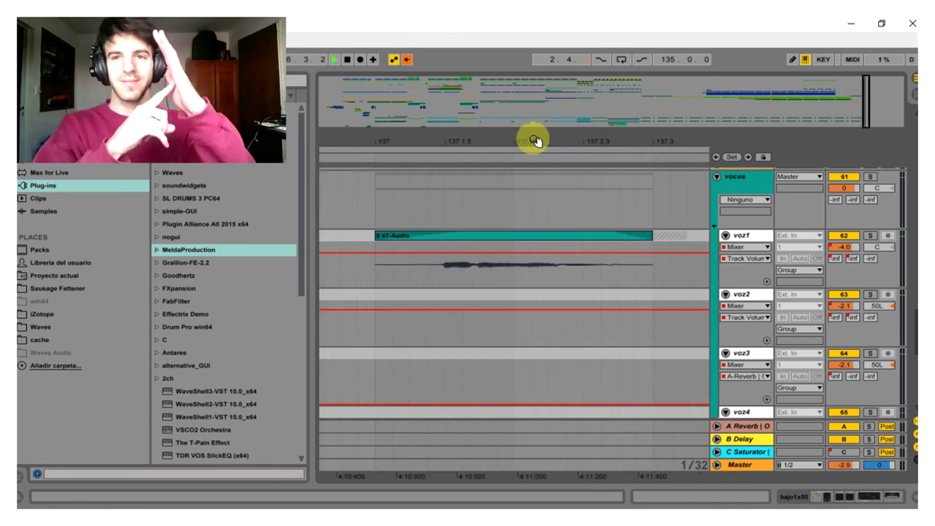